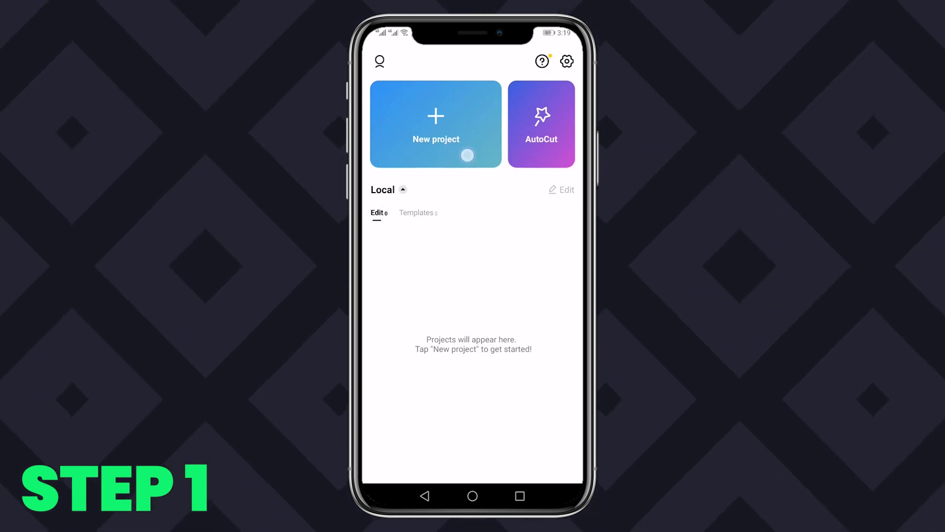
Start a new CapCut project and add the AMAZON FIND cat video to it
click(467, 155)
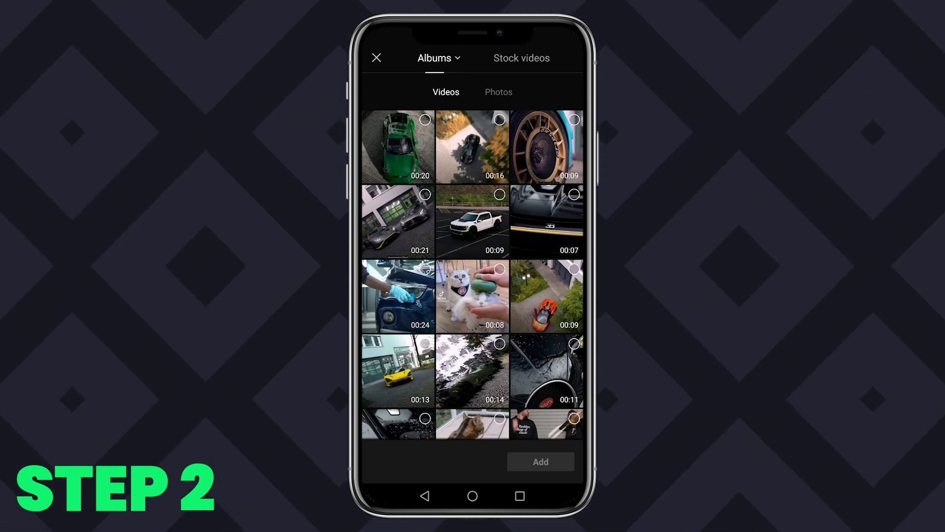
click(472, 303)
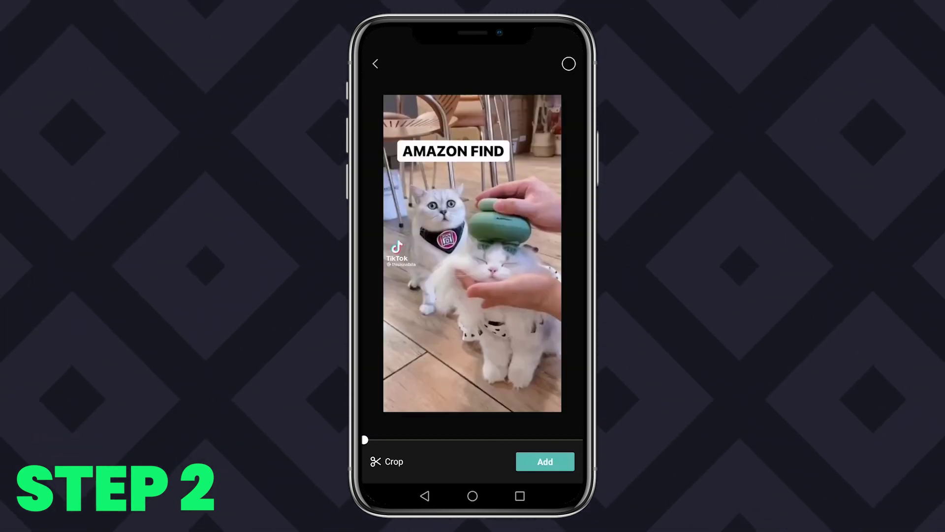
click(542, 460)
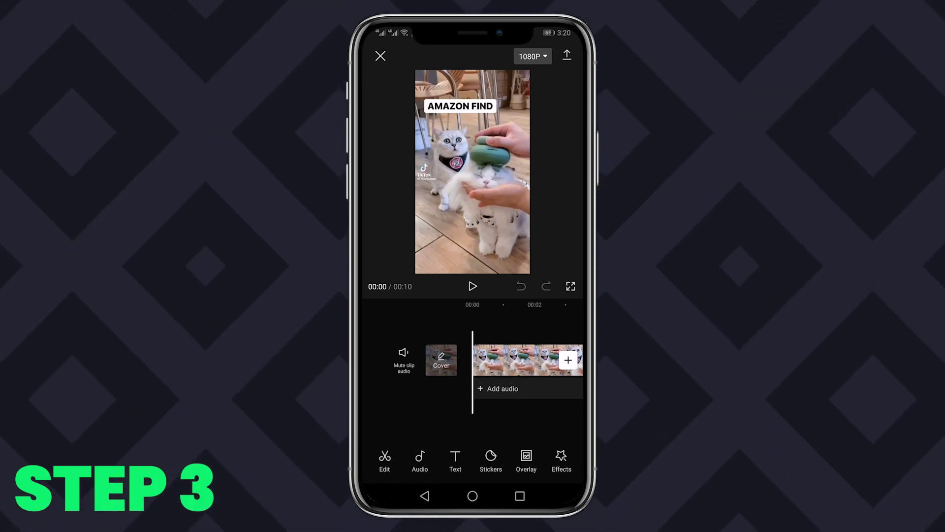
Reverse the cat clip, scrub to about 4 seconds and play it backwards
click(546, 355)
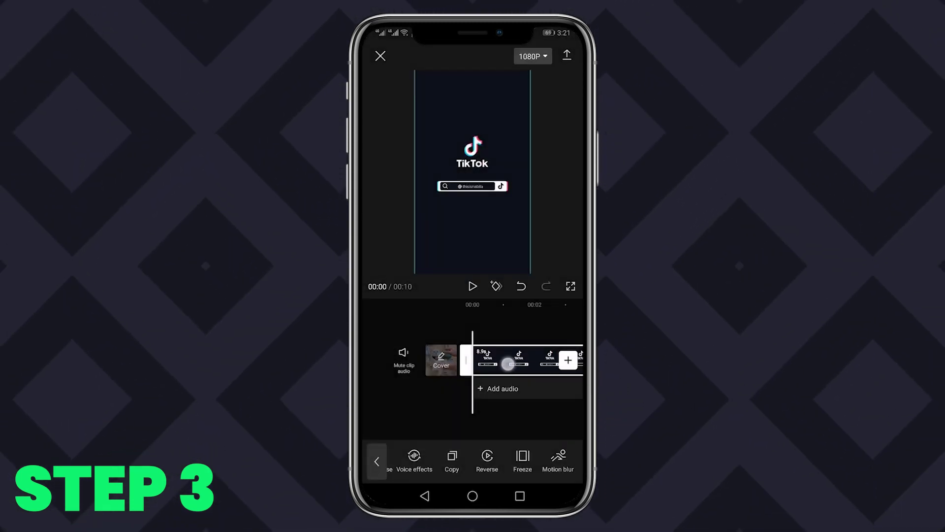
drag(507, 359, 384, 412)
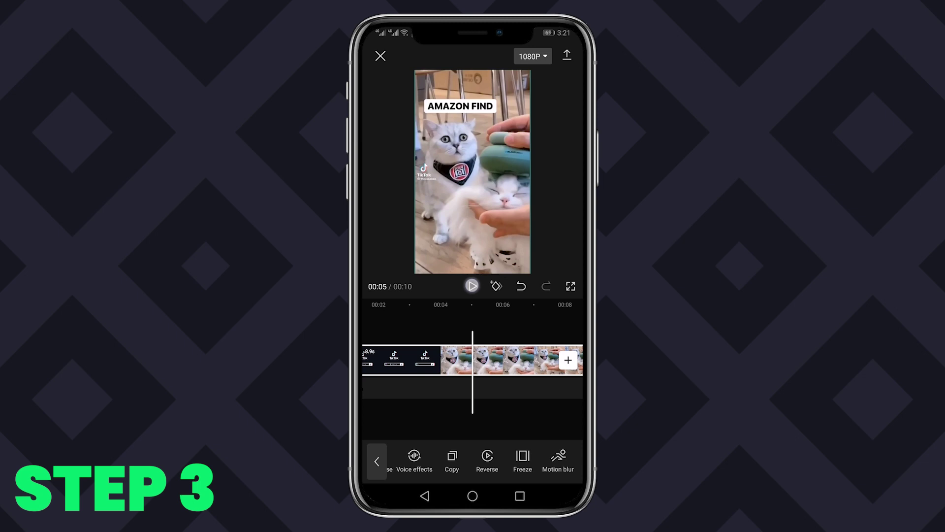
click(472, 285)
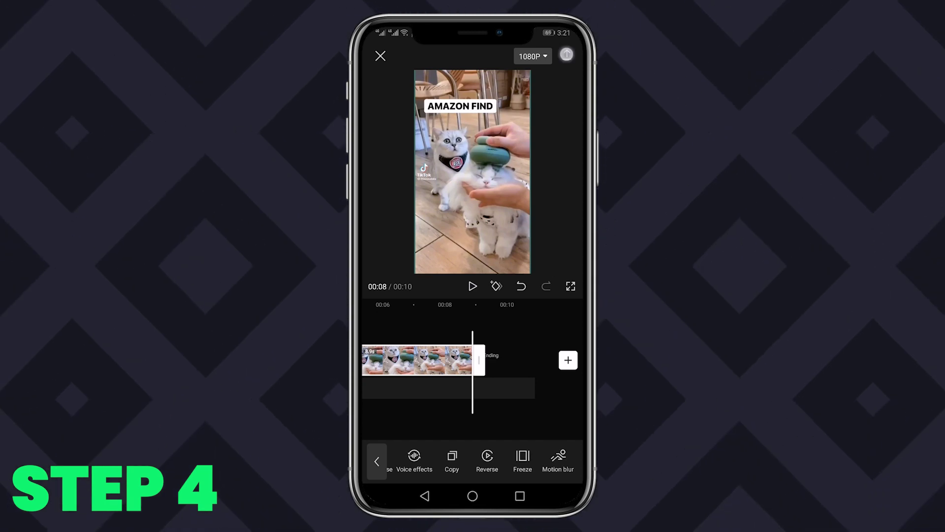
Export the reversed cat video and bring up its sharing options
click(566, 55)
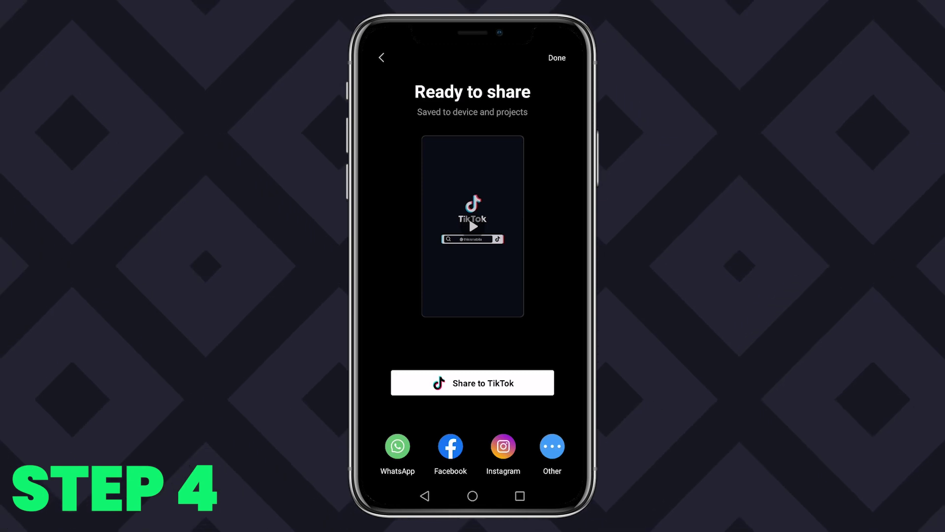
click(503, 447)
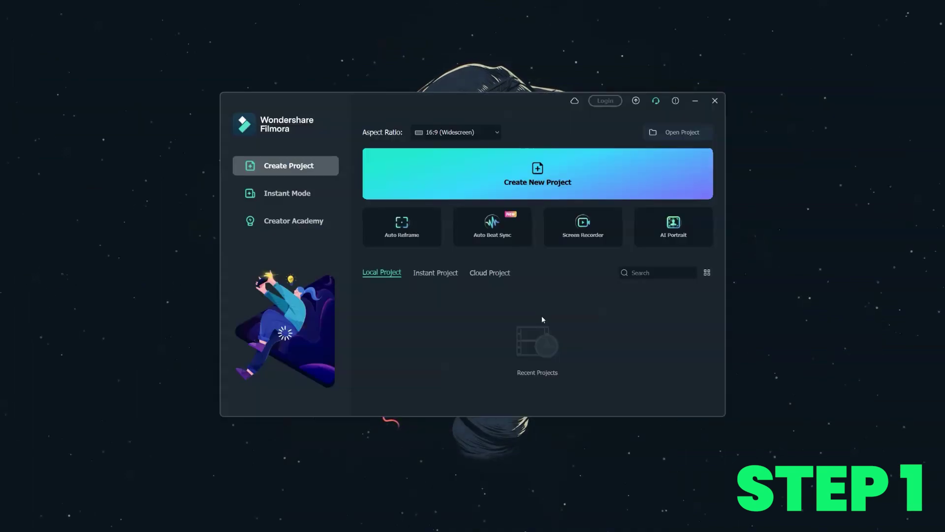
Create a Filmora project with the egg clip at the start, using 1:1 (Instagram) aspect ratio
click(583, 184)
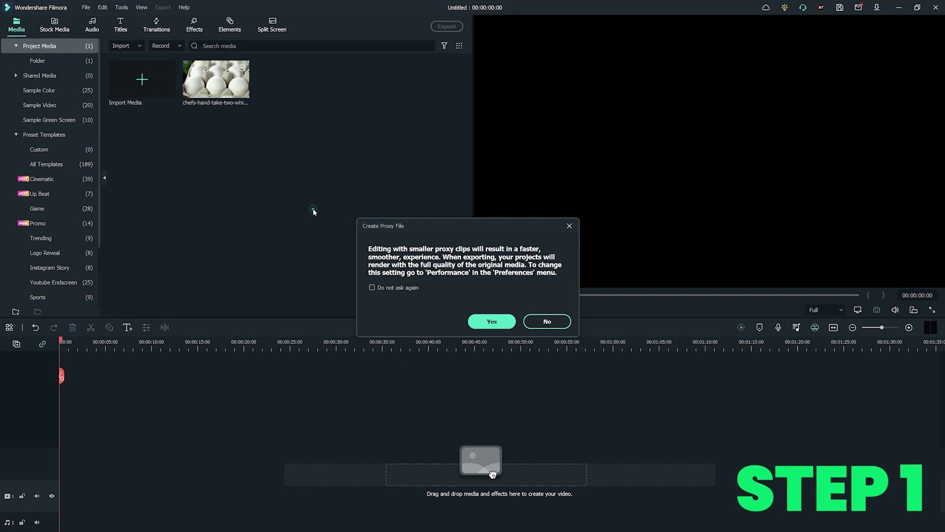
drag(493, 473, 89, 494)
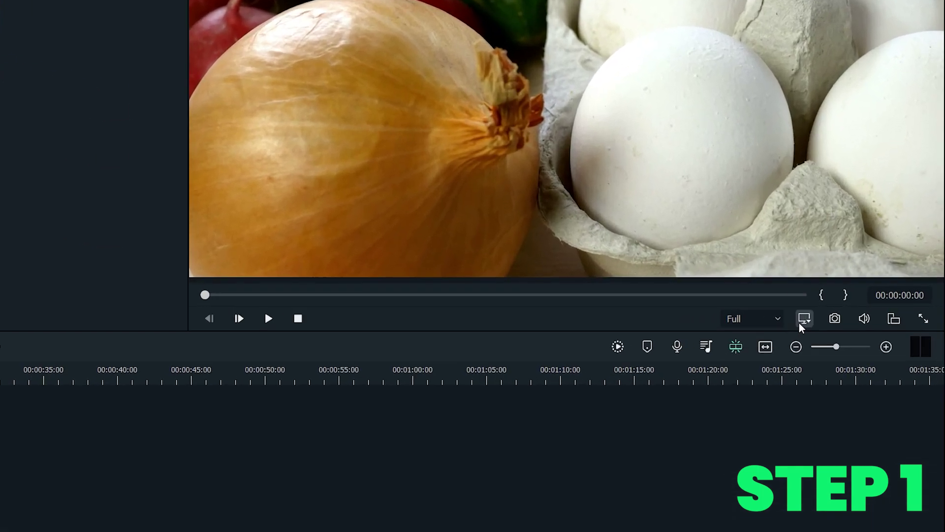
click(840, 313)
click(919, 331)
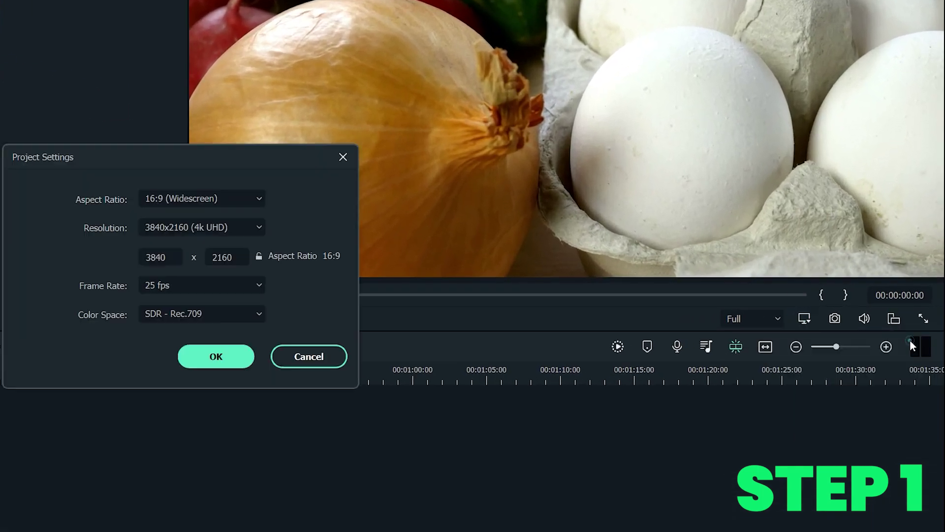
click(540, 207)
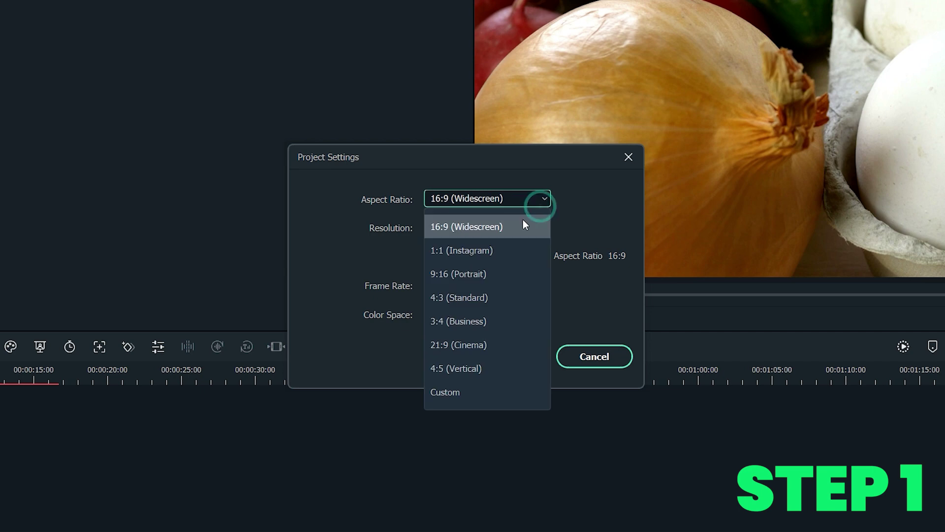
click(500, 255)
click(502, 356)
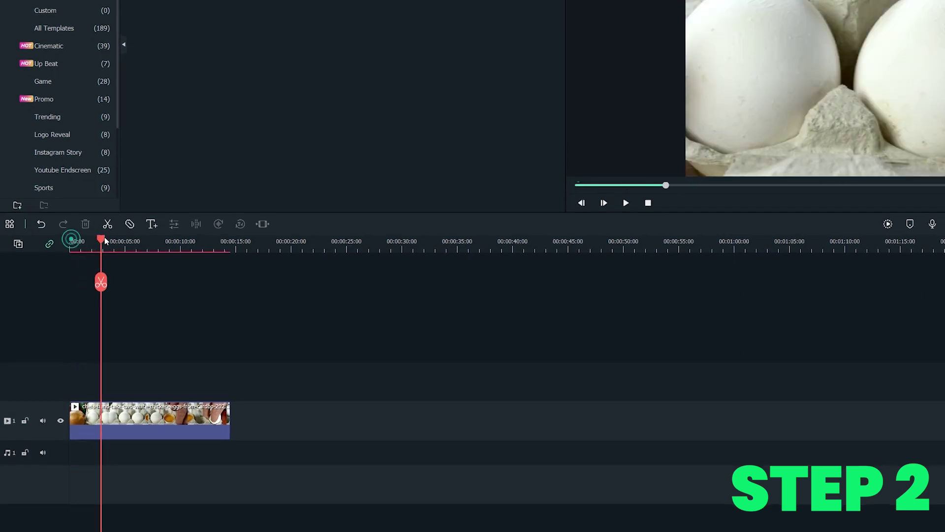
Split the egg clip near 5 and 9 seconds, shift the last piece right, and select the middle piece
drag(70, 265, 126, 237)
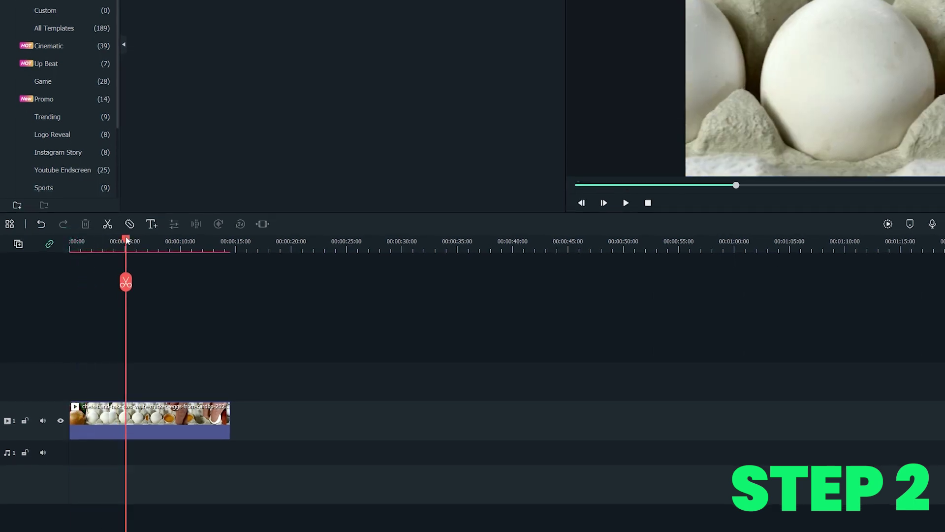
click(126, 283)
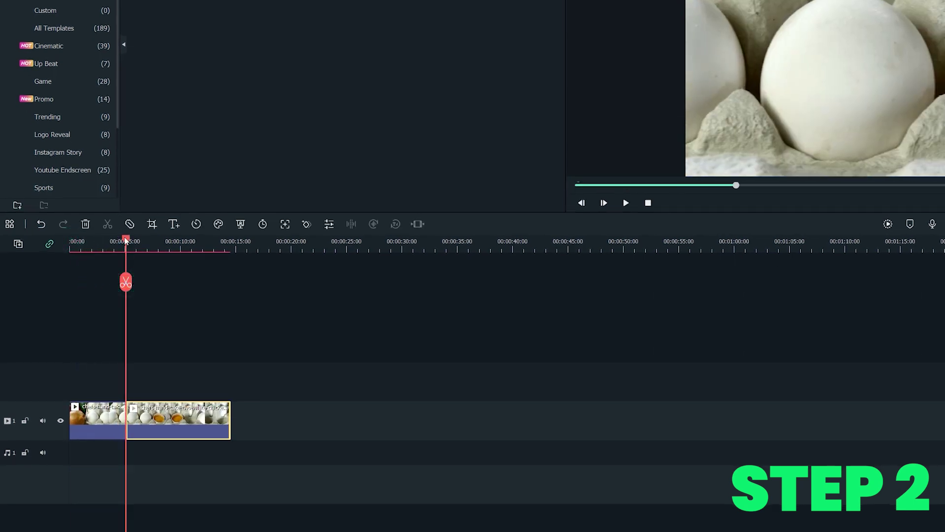
drag(126, 240, 171, 242)
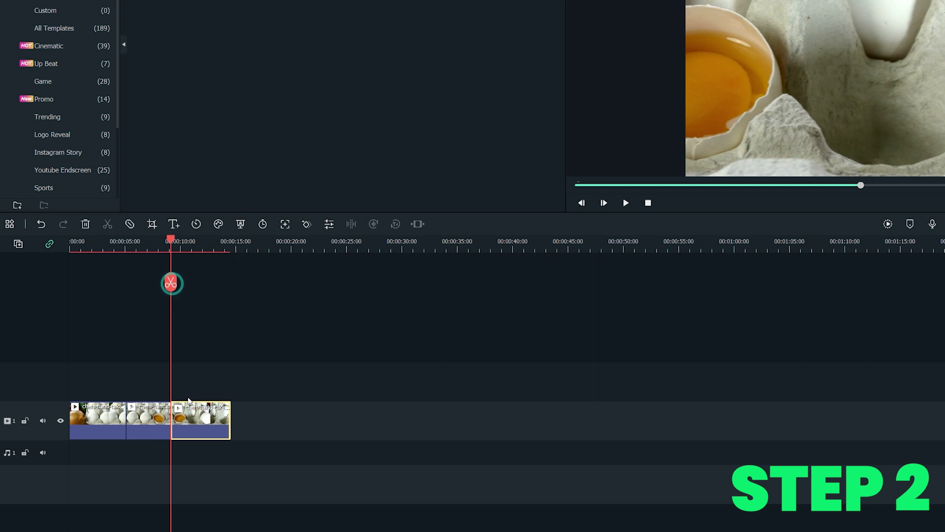
drag(193, 420, 316, 420)
click(155, 419)
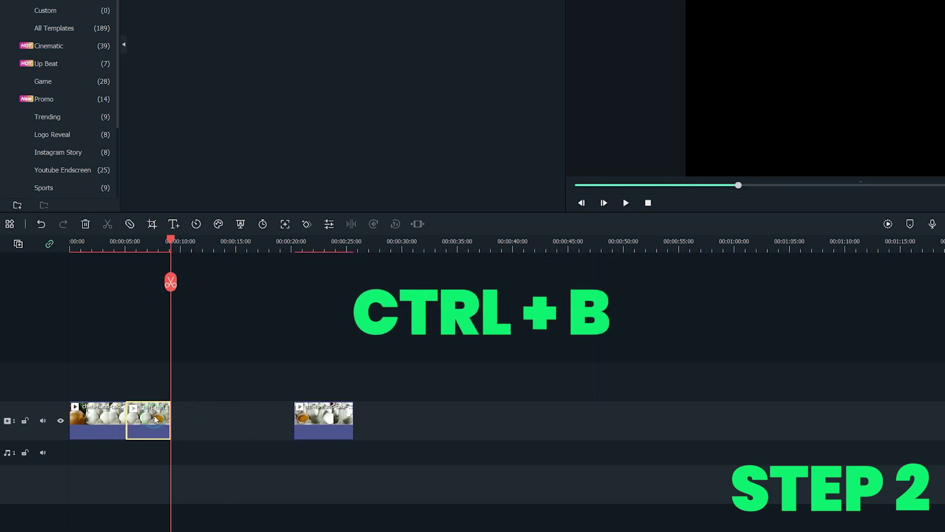
key(Delete)
Apply Reverse Speed through Uniform Speed to the copied middle egg piece
click(186, 244)
right_click(199, 419)
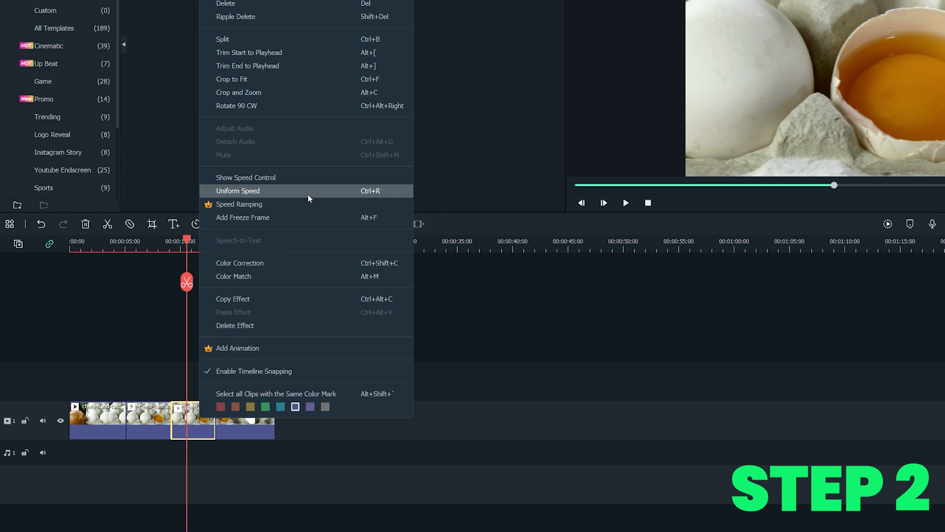
click(308, 194)
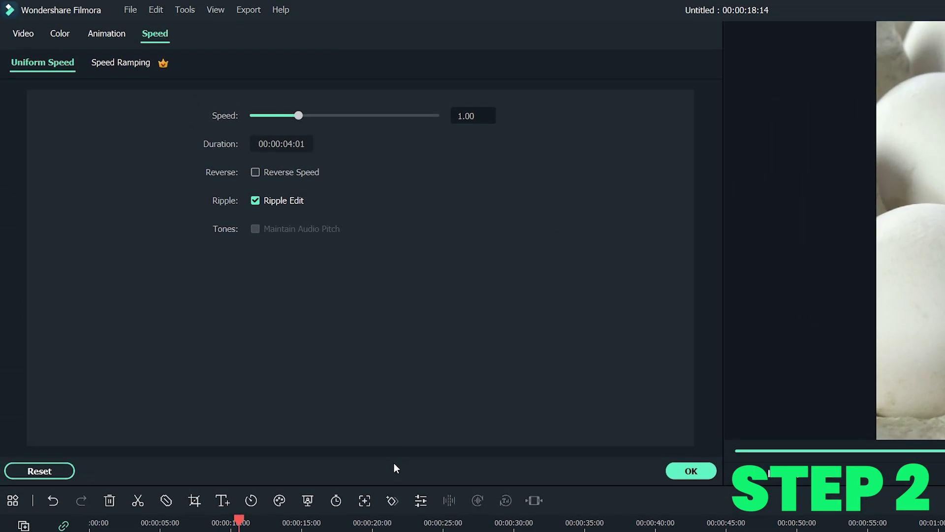
click(276, 177)
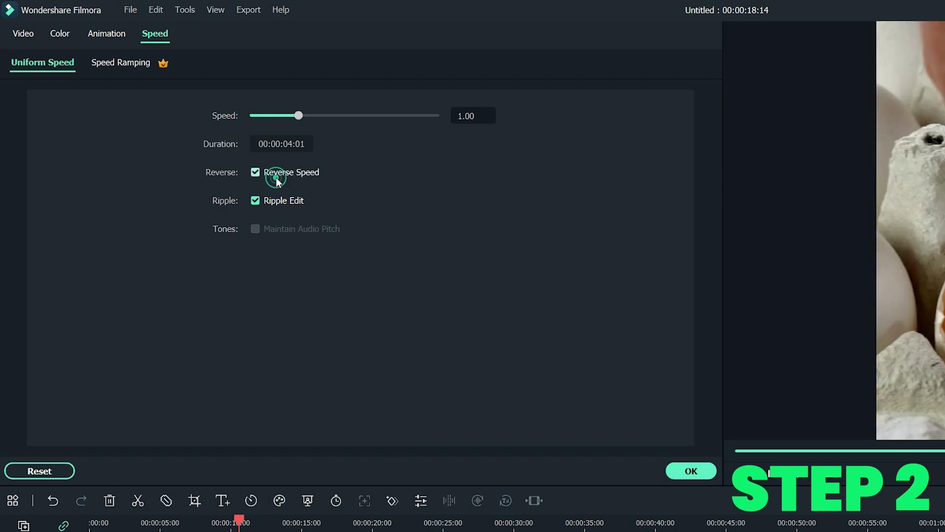
click(691, 471)
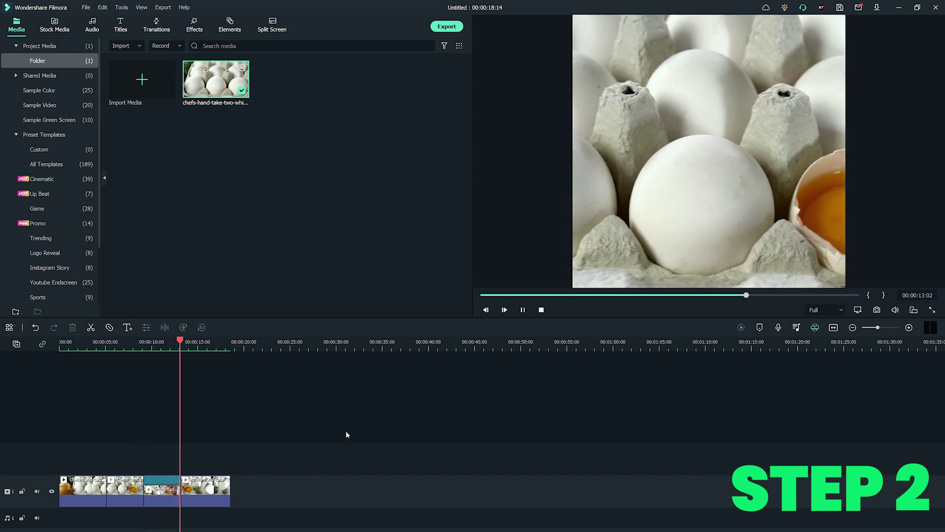
Add RGB Stroke above the egg clips, stretch it to the video's end, and preview
click(204, 27)
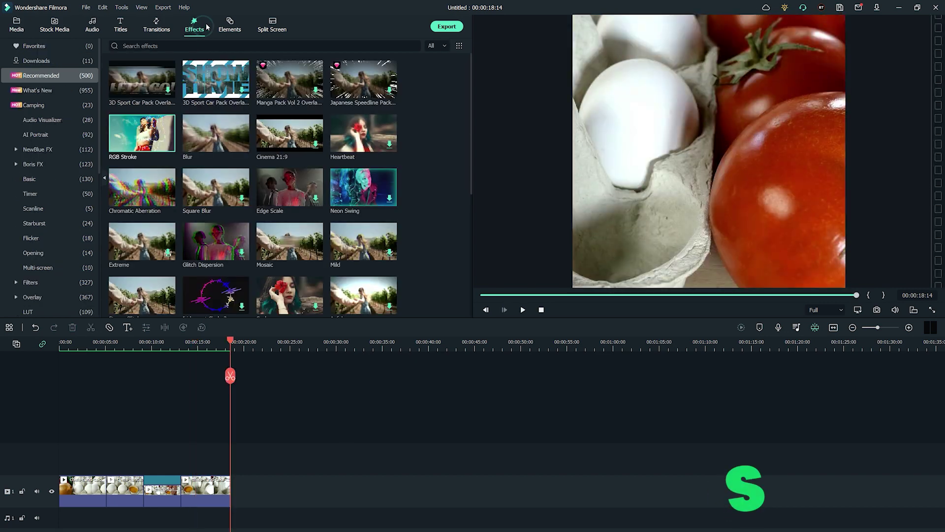
mouse_move(167, 345)
mouse_down()
mouse_move(64, 471)
mouse_move(230, 467)
mouse_up()
click(187, 341)
key(space)
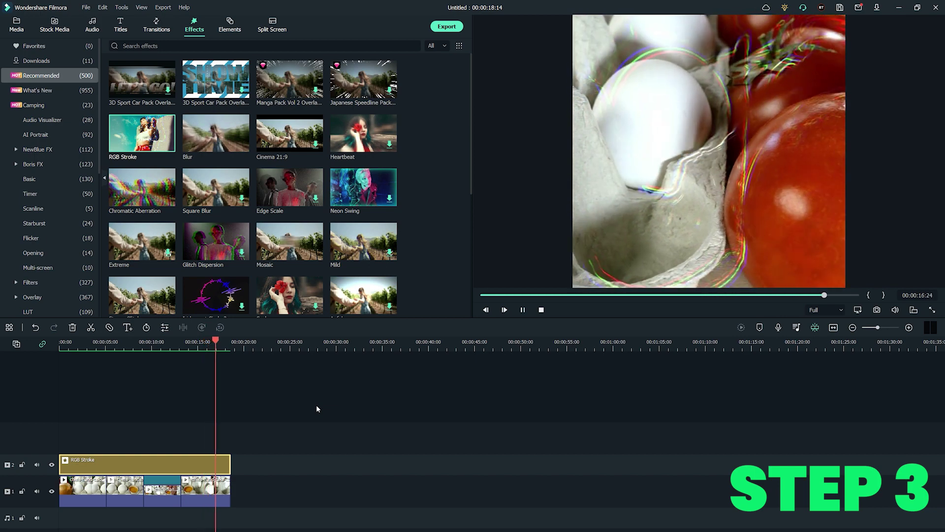
Open Filmora's export window for the 1080x1080, 18-second video
click(440, 30)
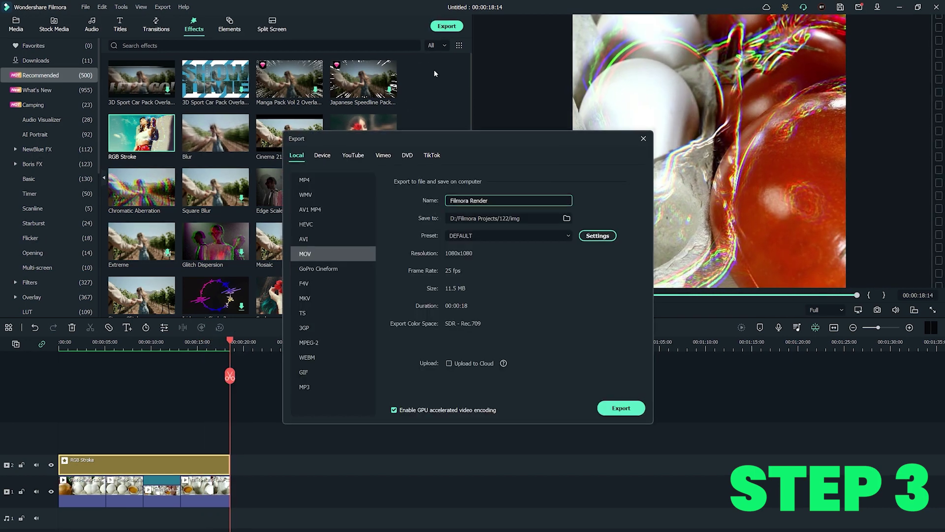